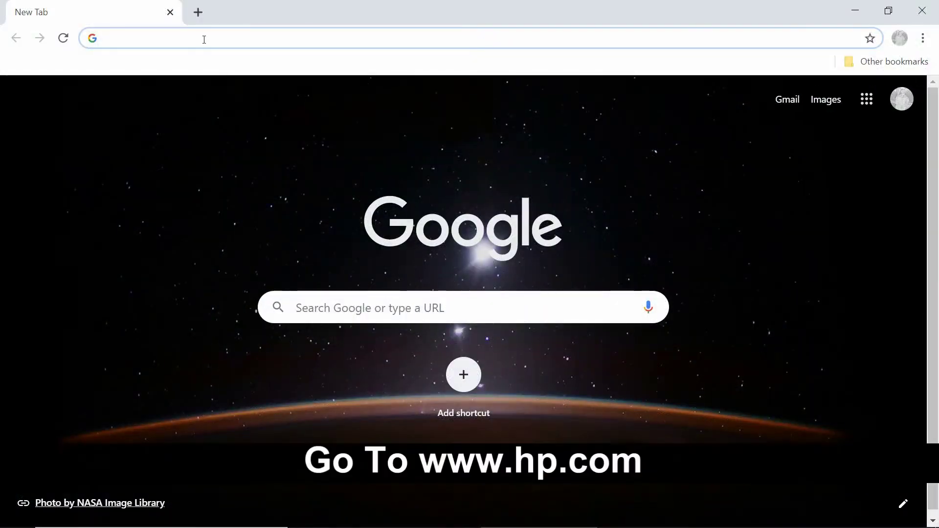
pyautogui.click(204, 39)
pyautogui.write('www')
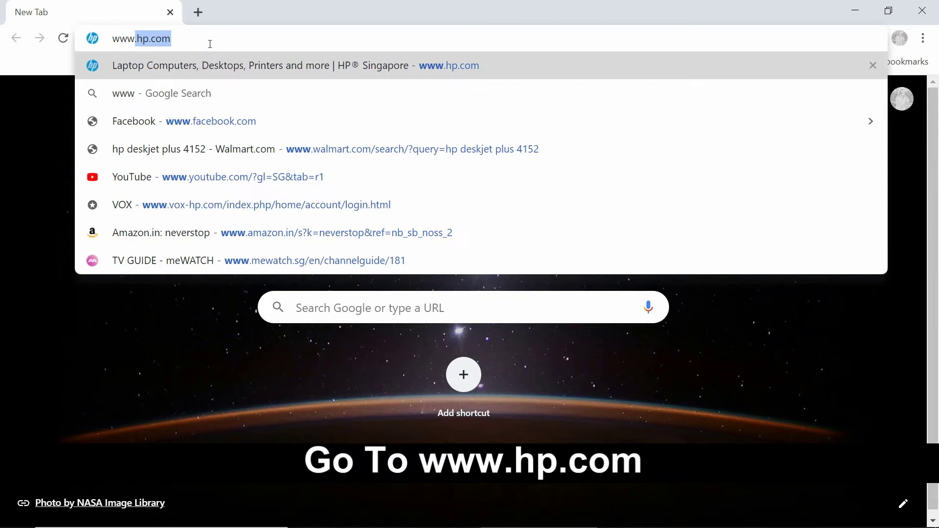
pyautogui.write('.hp.com')
pyautogui.press('Return')
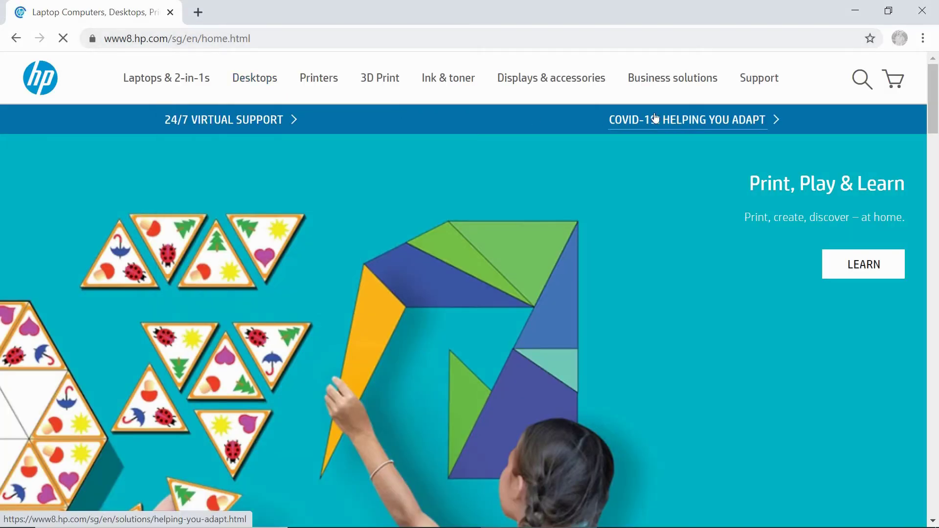
# - Go to Software & drivers, choose Printer, and search for 'hpenvy pro 6455'
pyautogui.moveTo(765, 93)
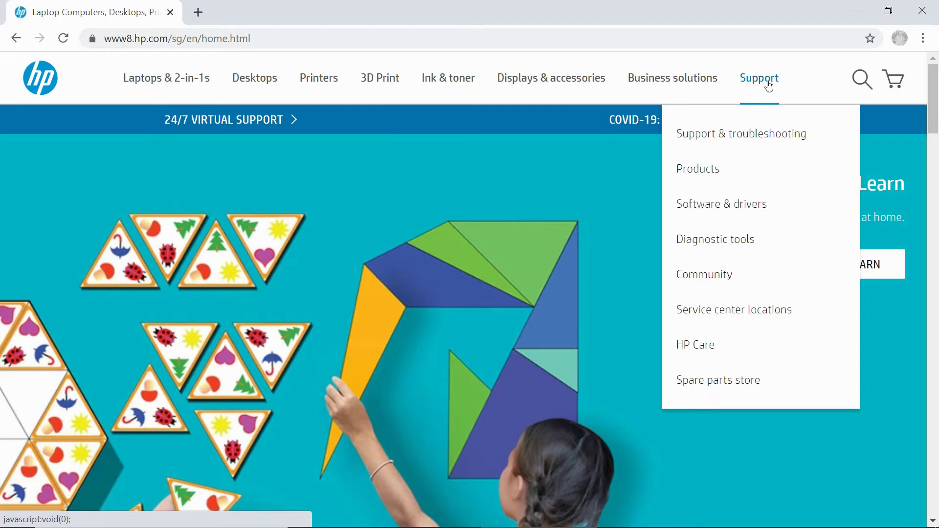
pyautogui.click(758, 205)
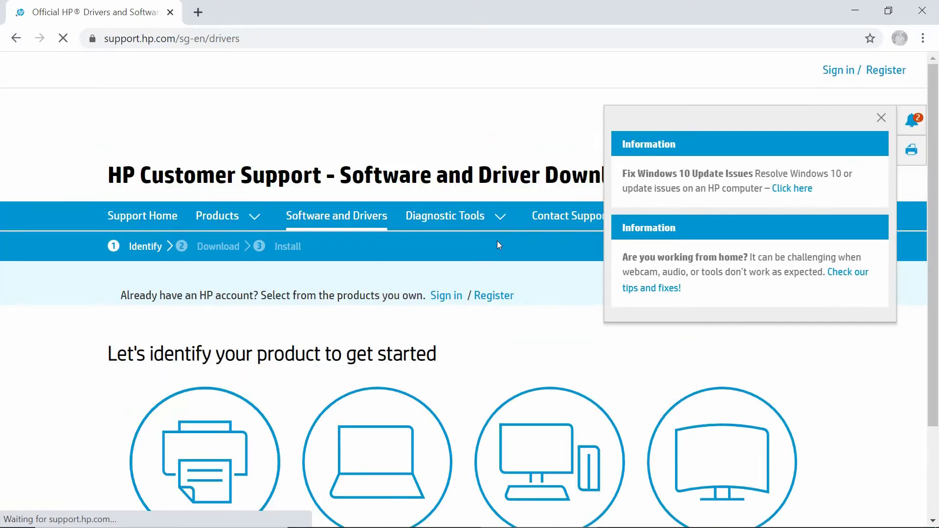
pyautogui.click(881, 118)
pyautogui.scroll(-4, 391, 350)
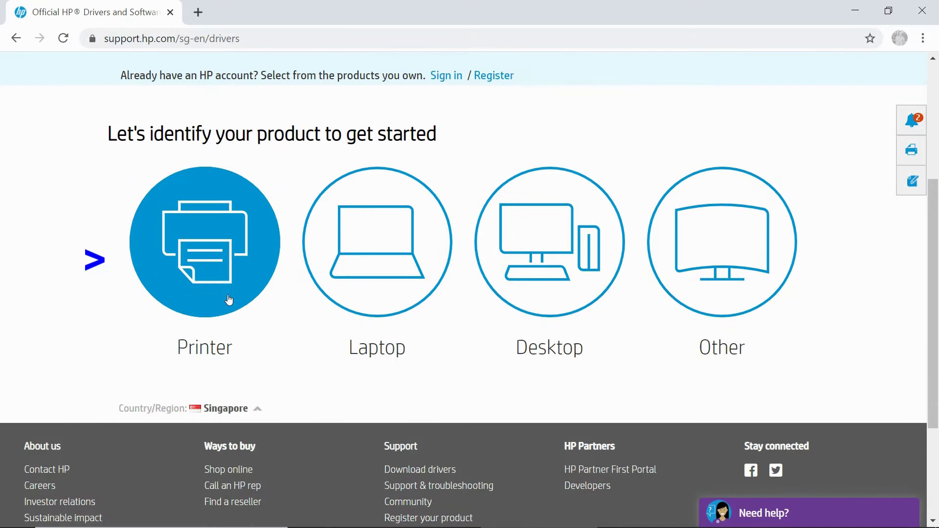
pyautogui.click(221, 256)
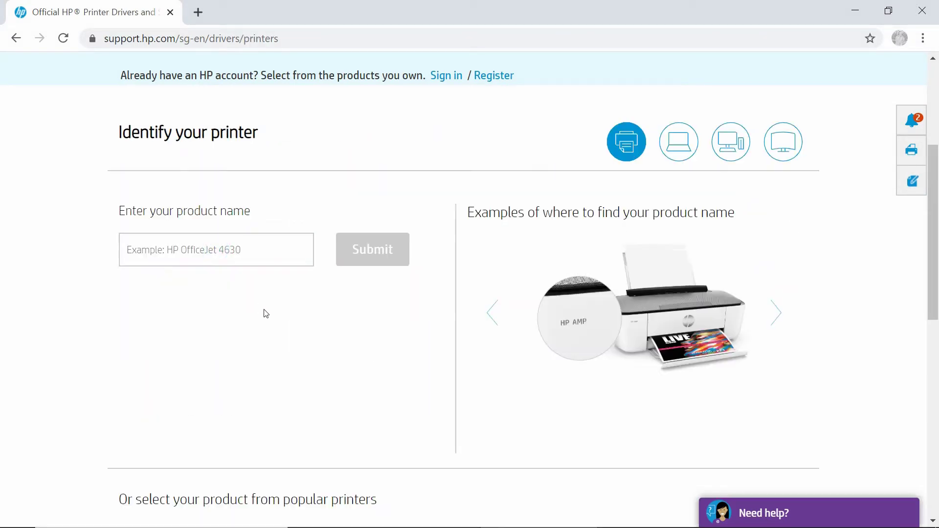
pyautogui.click(229, 258)
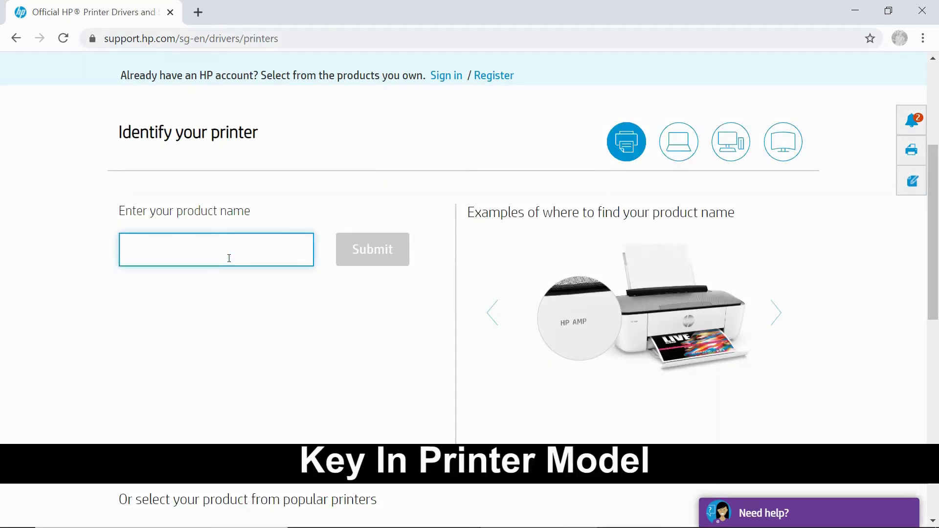
pyautogui.write('hpenvy')
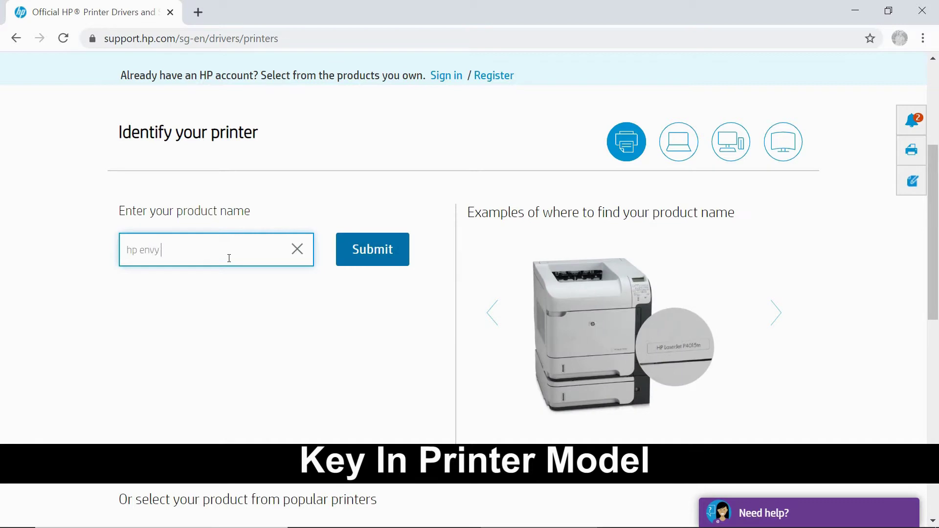
pyautogui.write(' pro 64')
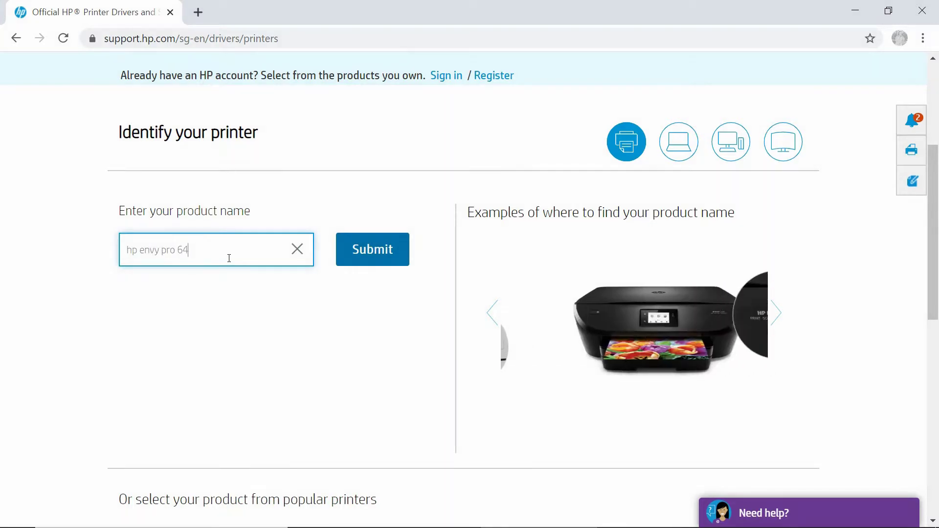
pyautogui.write('55')
pyautogui.press('Return')
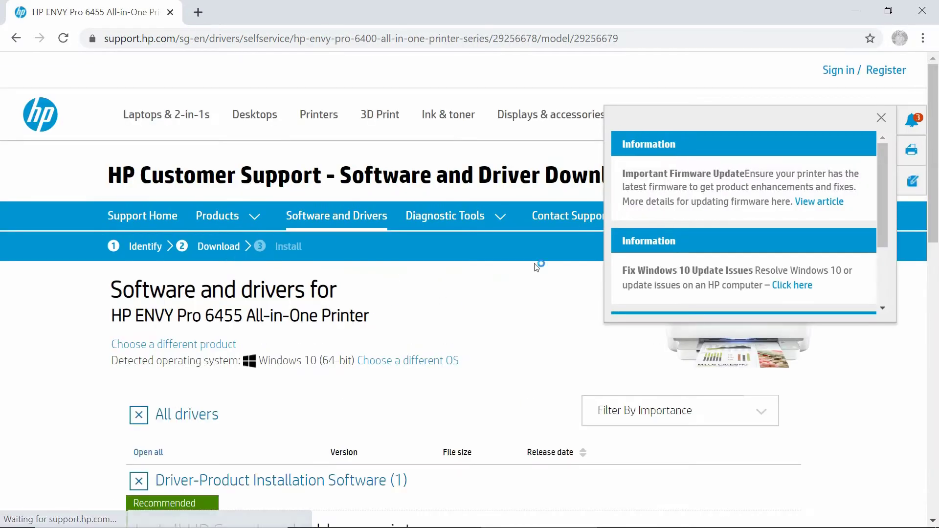
# - Expand Software-Utility and show the HP Easy Start Printer Setup Software 11.5.4644.17 details
pyautogui.click(875, 126)
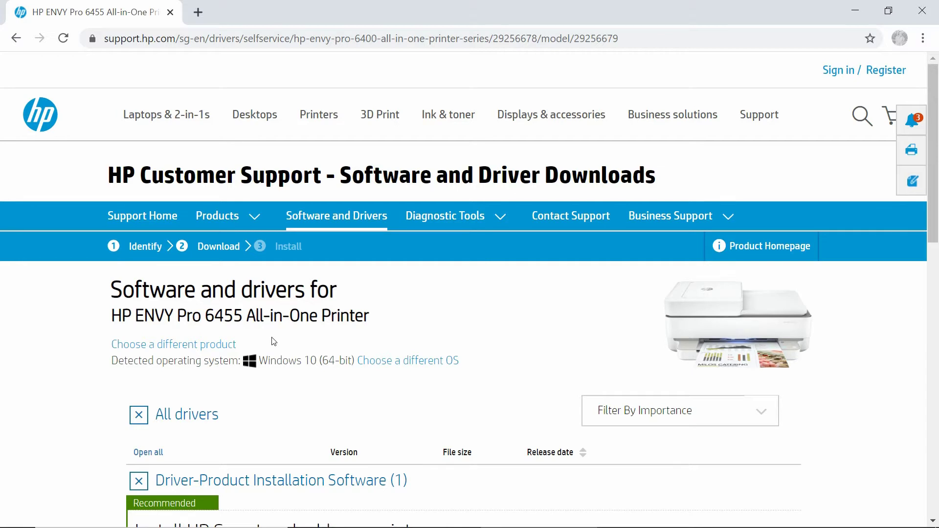
pyautogui.scroll(-3, 405, 340)
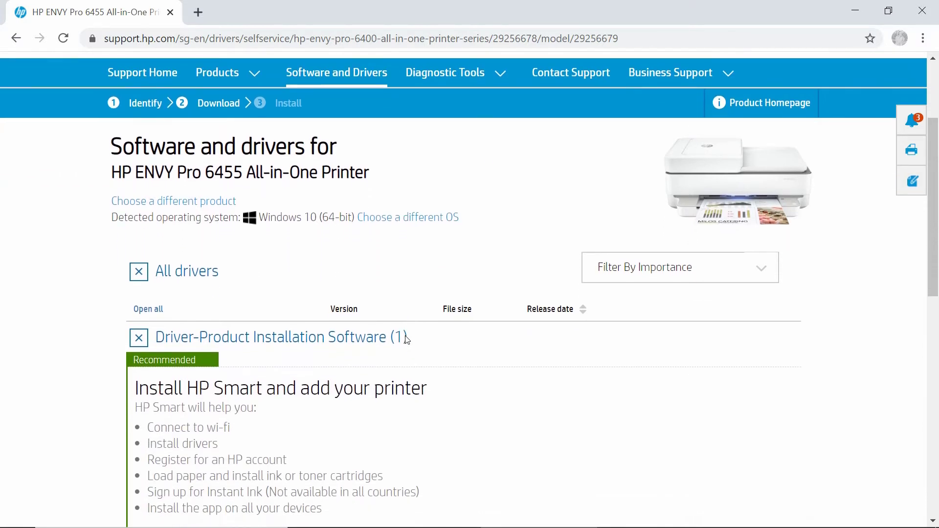
pyautogui.scroll(-7, 406, 340)
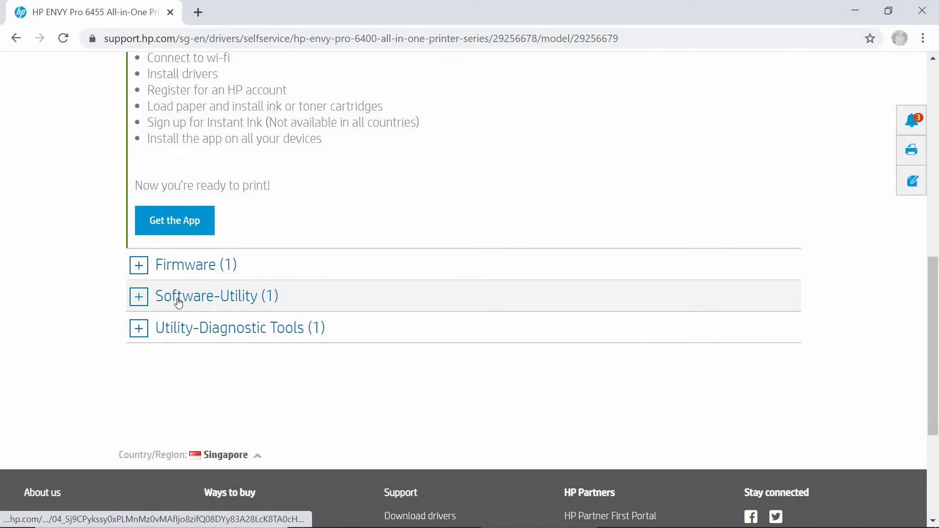
pyautogui.click(178, 302)
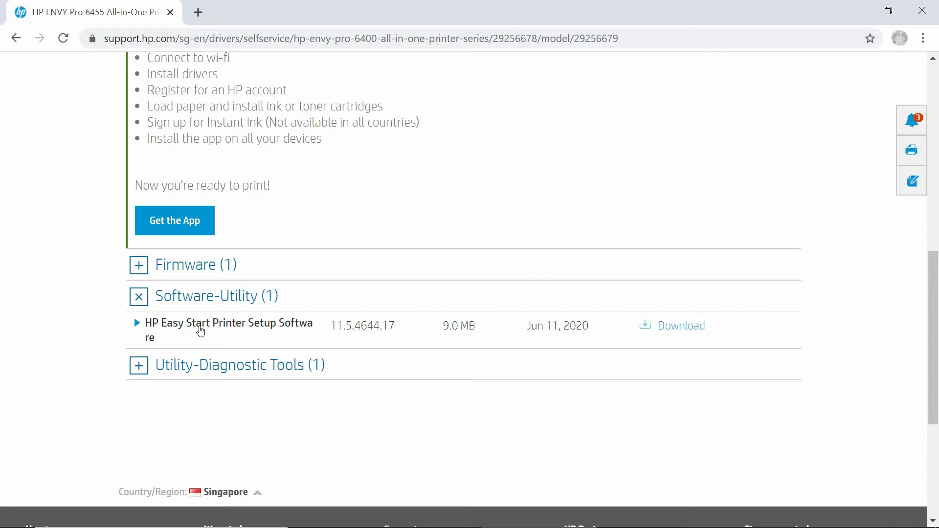
pyautogui.click(204, 328)
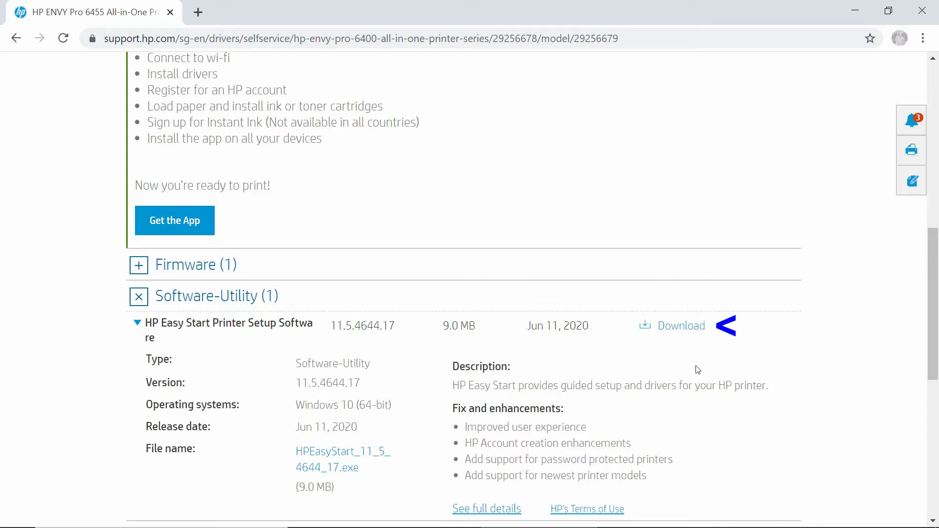
# - Download HPEasyStart_11_5_4644_17.exe, open it from the download bar, and approve the UAC prompt
pyautogui.click(691, 333)
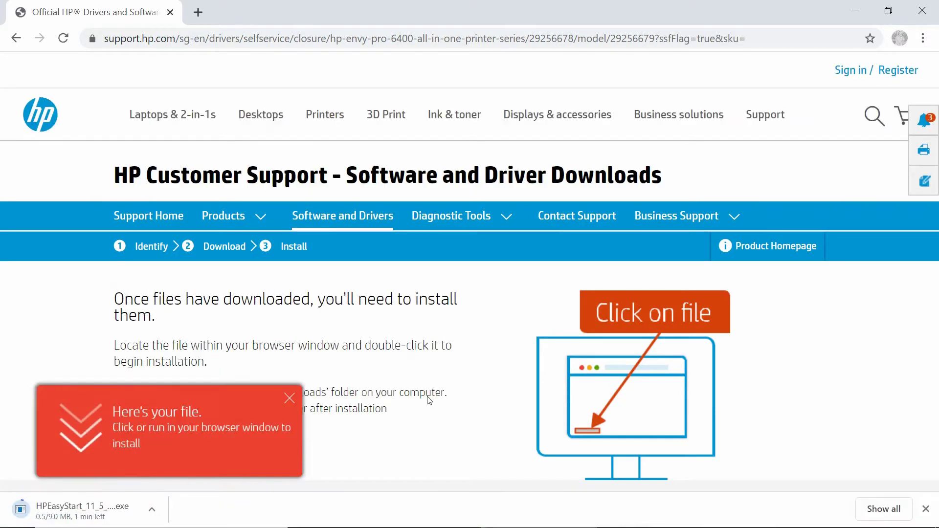
pyautogui.click(506, 335)
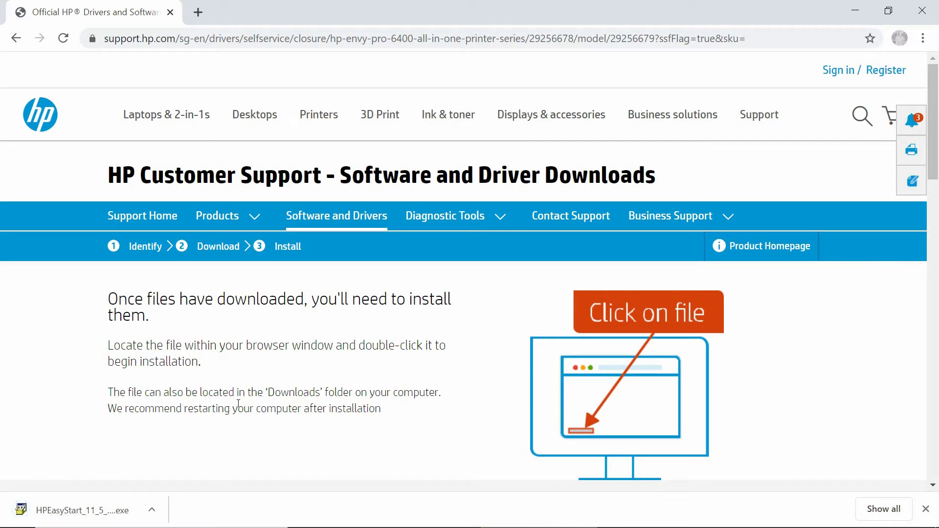
pyautogui.click(152, 509)
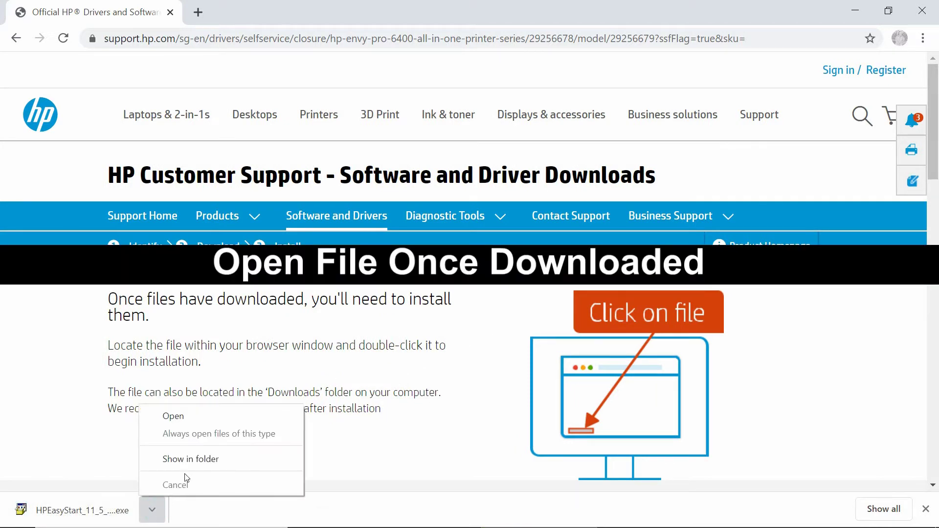
pyautogui.click(198, 421)
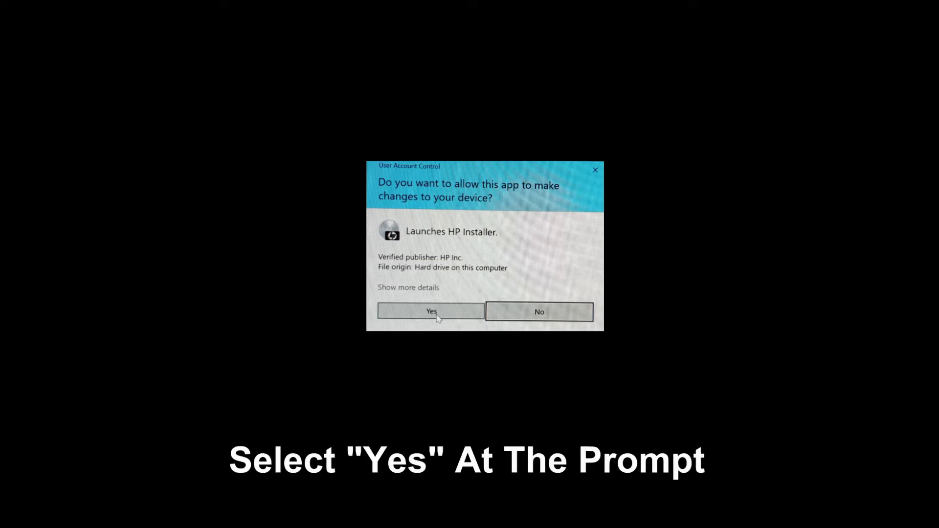
pyautogui.click(433, 312)
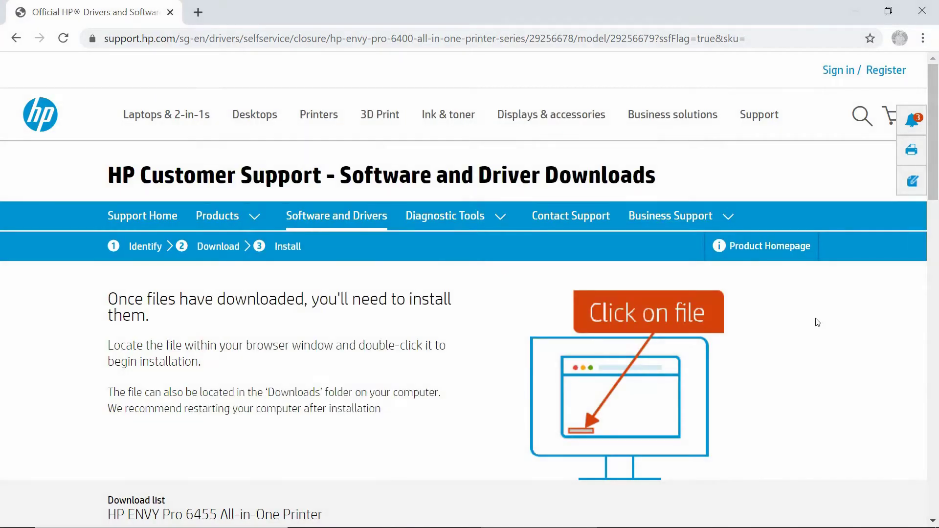
# - Close Chrome, accept data collection, and continue with the found HP ENVY Pro 6400 series
pyautogui.click(922, 9)
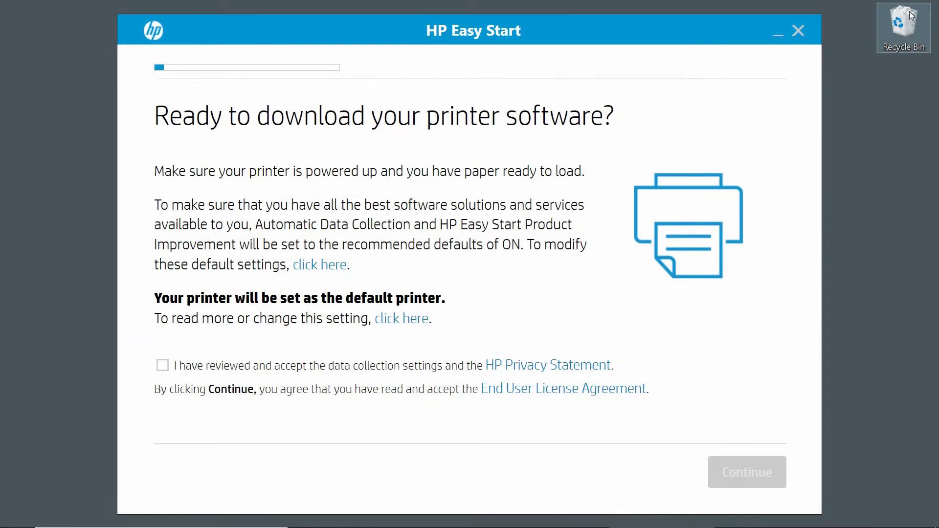
pyautogui.click(163, 367)
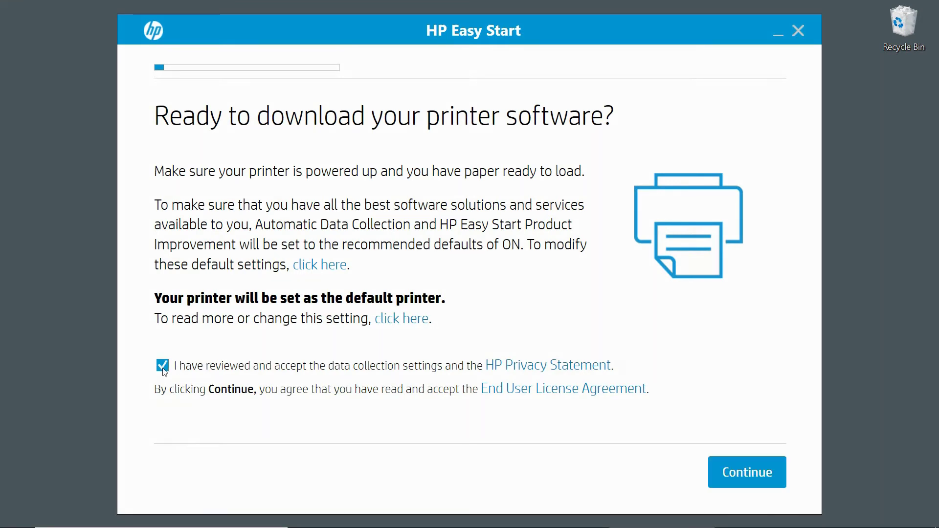
pyautogui.click(748, 476)
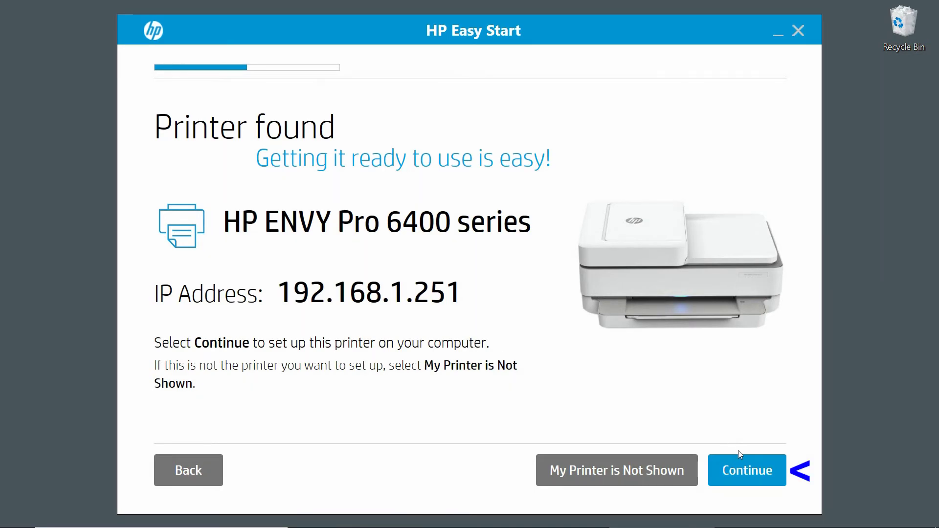
pyautogui.click(747, 467)
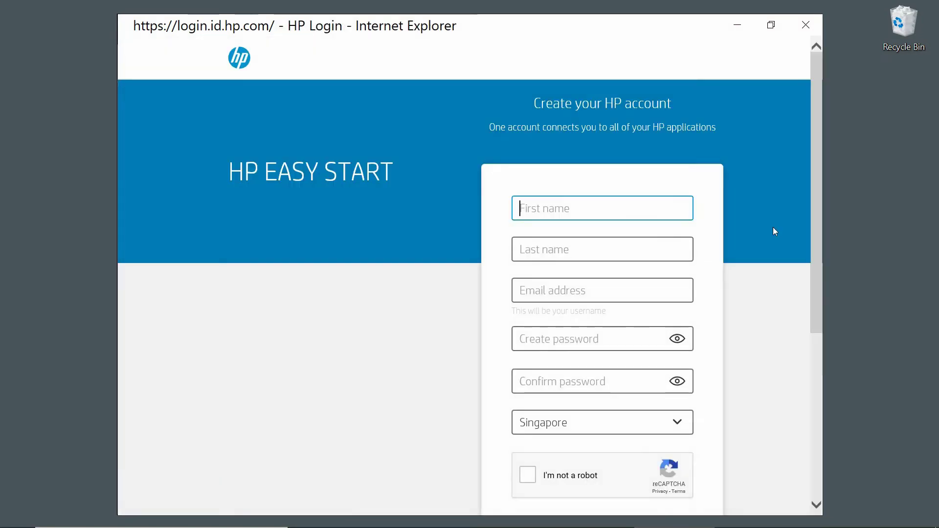
# - Scroll through the Create your HP account form, then close it without signing up
pyautogui.scroll(-5, 774, 231)
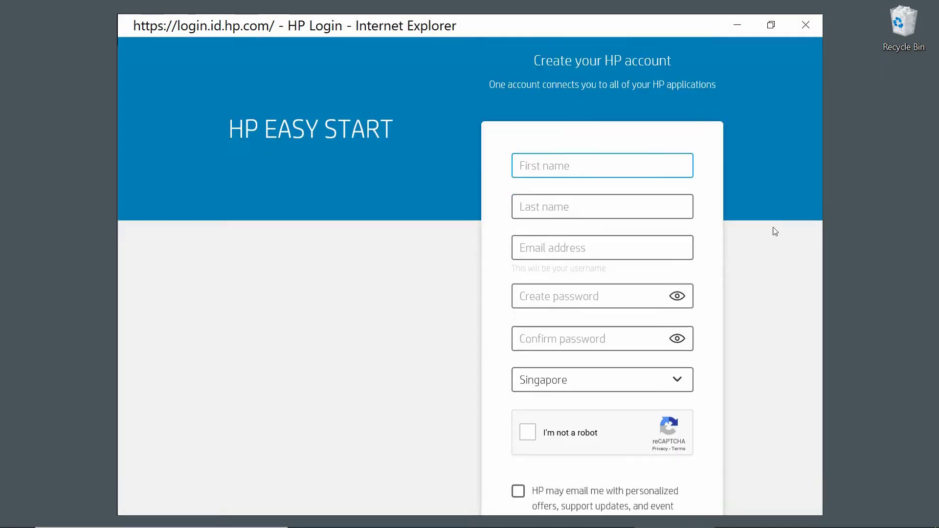
pyautogui.scroll(-2, 774, 232)
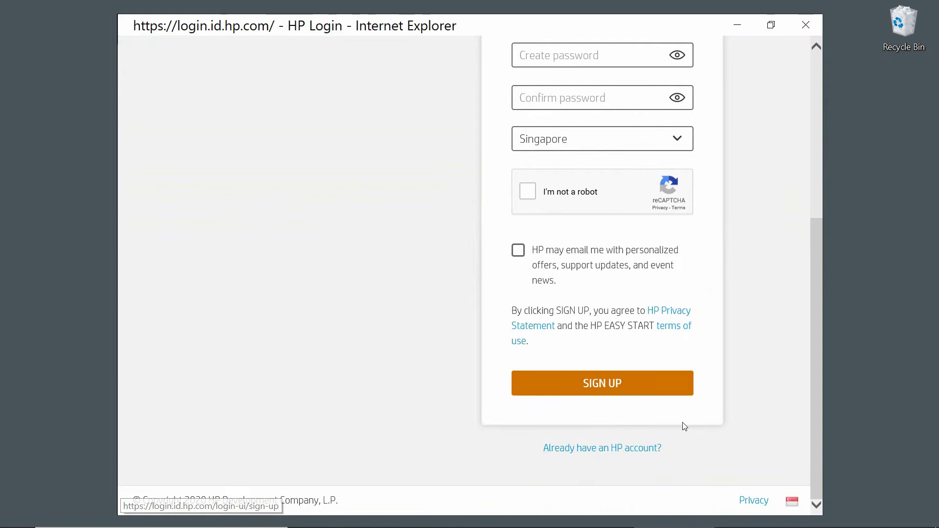
pyautogui.scroll(7, 752, 329)
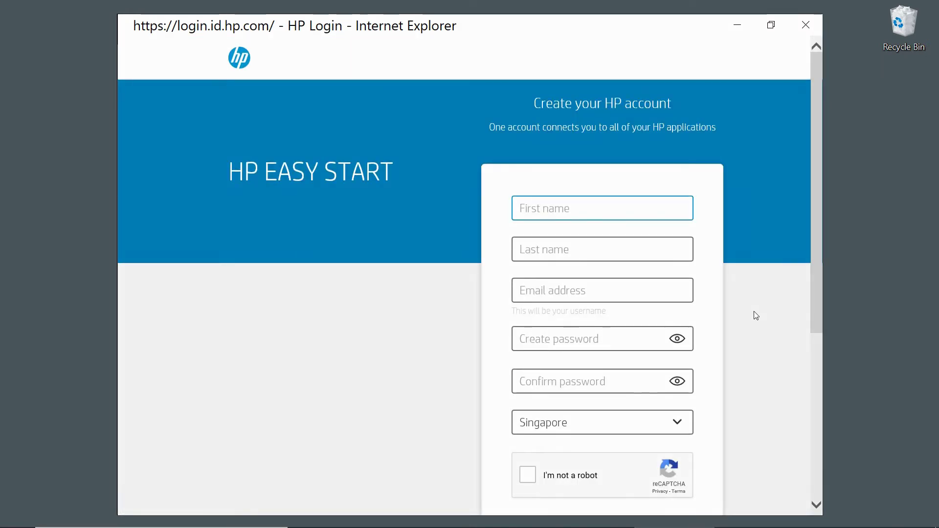
pyautogui.click(807, 24)
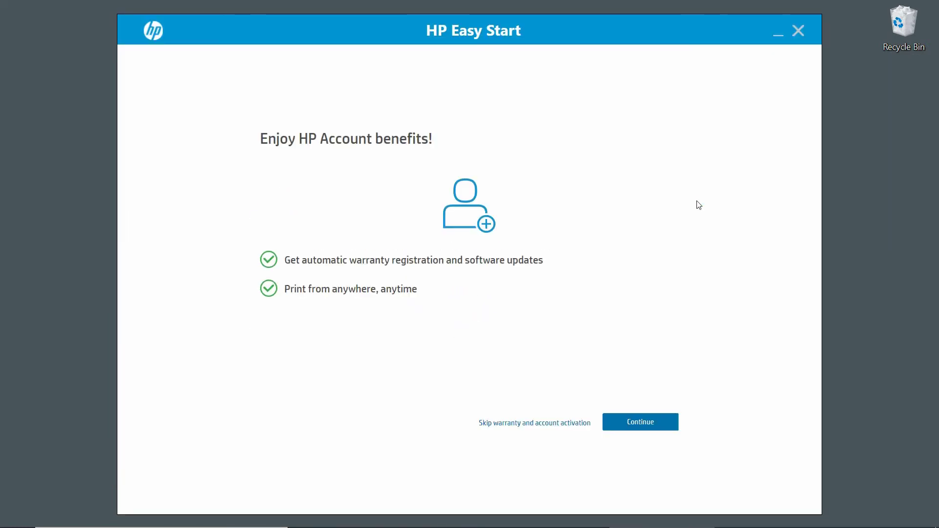
# - Skip warranty and account activation, enter the printer's postal code, and continue
pyautogui.click(537, 429)
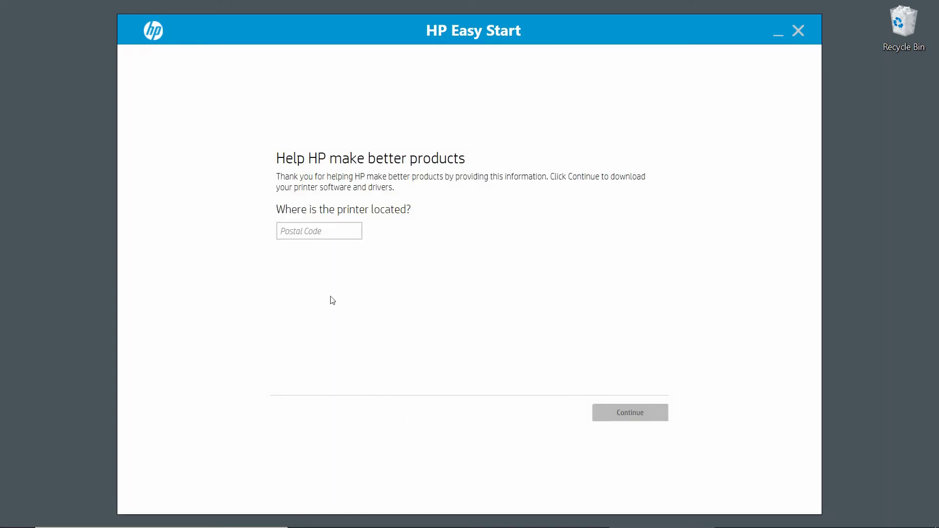
pyautogui.click(334, 238)
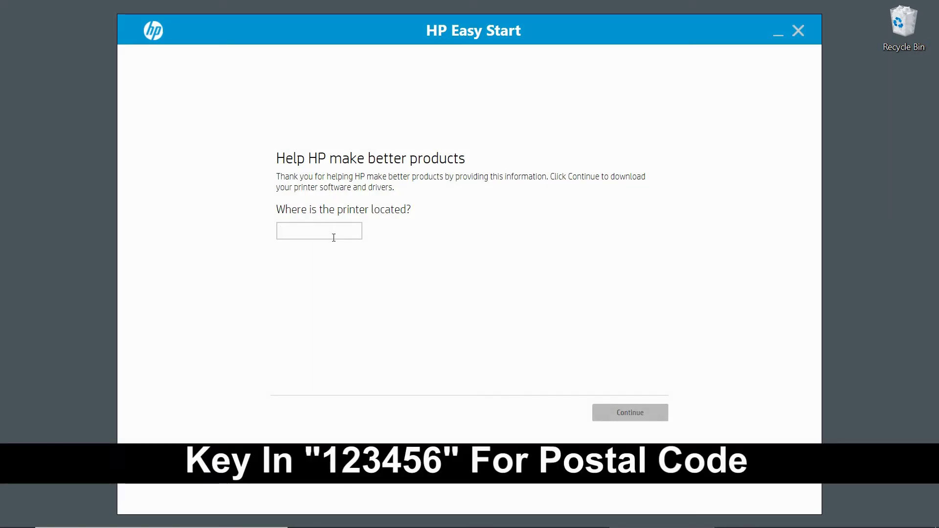
pyautogui.write('123456')
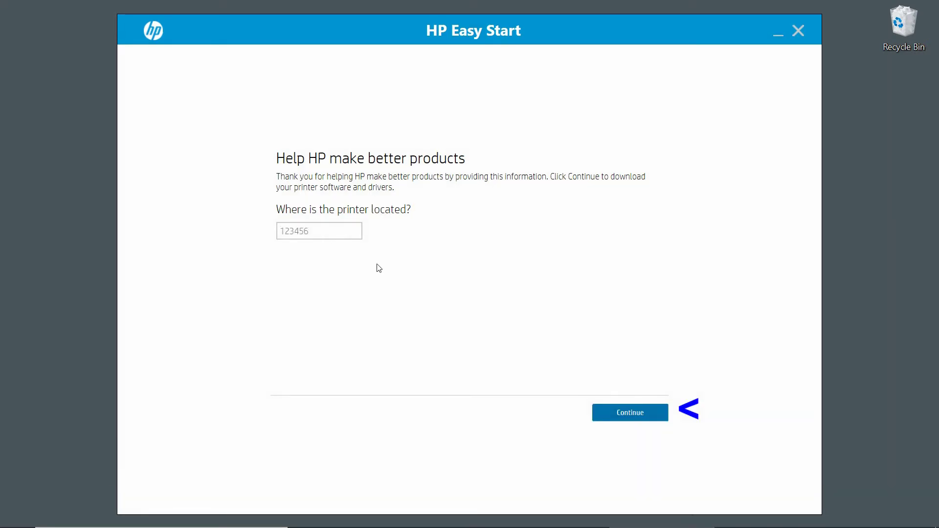
pyautogui.click(630, 418)
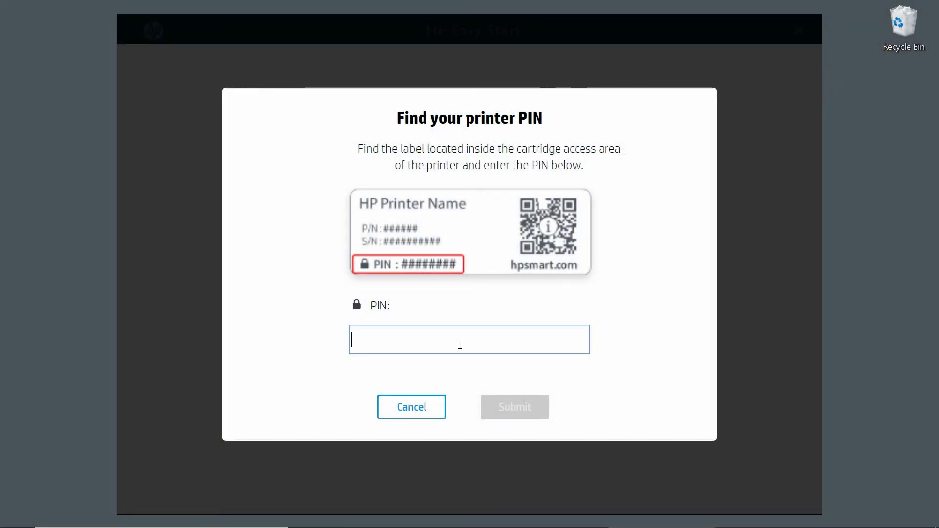
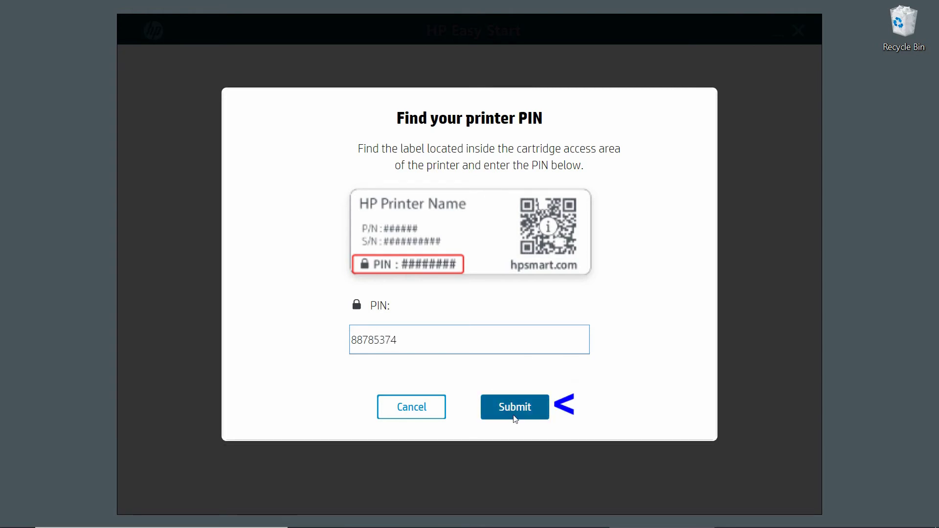
# - Enter the printer PIN from the cartridge-area label and submit it
pyautogui.click(517, 406)
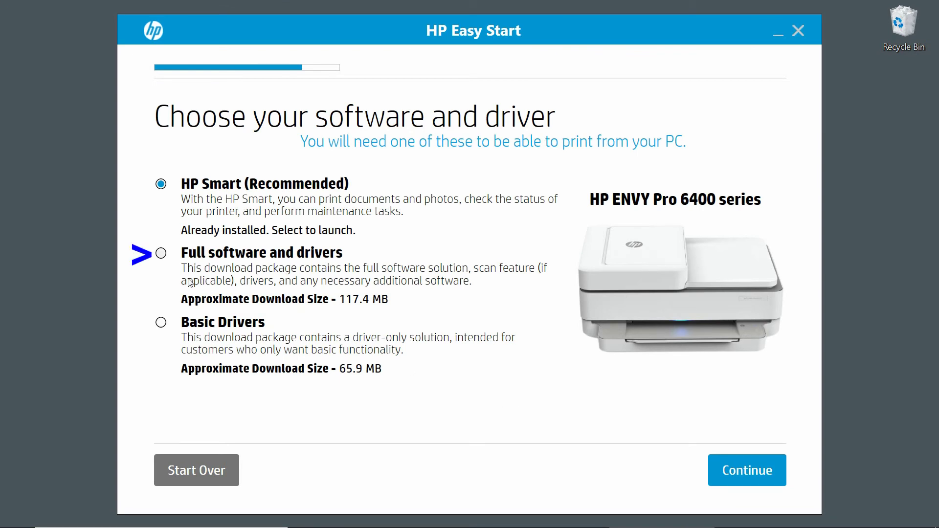
# - Choose 'Full software and drivers' and start the download and installation
pyautogui.click(165, 254)
pyautogui.click(746, 471)
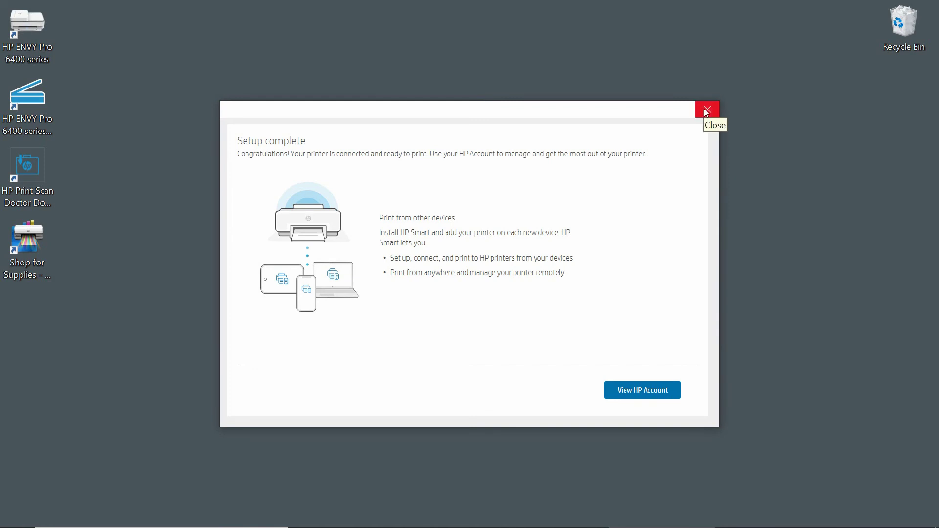
# - Close the Setup complete window, then launch HP Scan from the desktop and exit it
pyautogui.click(704, 111)
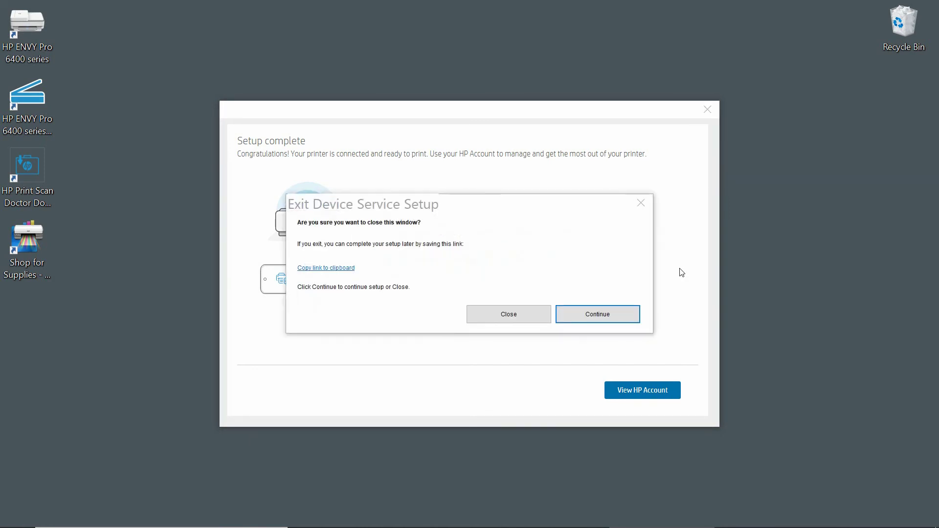
pyautogui.click(513, 319)
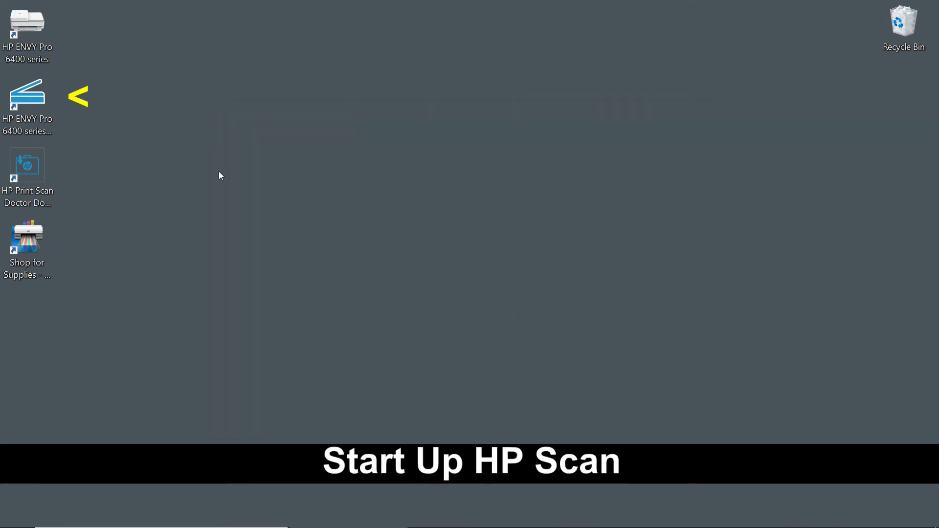
pyautogui.doubleClick(40, 116)
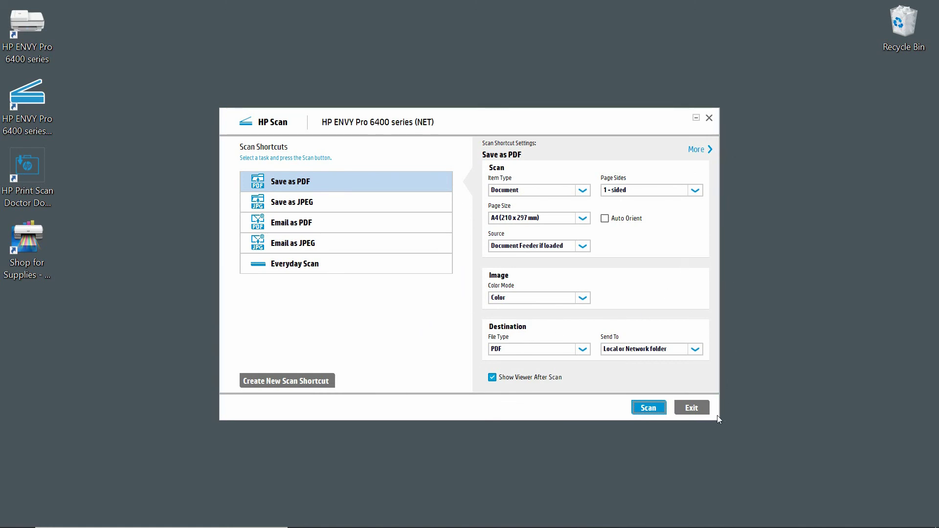
pyautogui.click(697, 409)
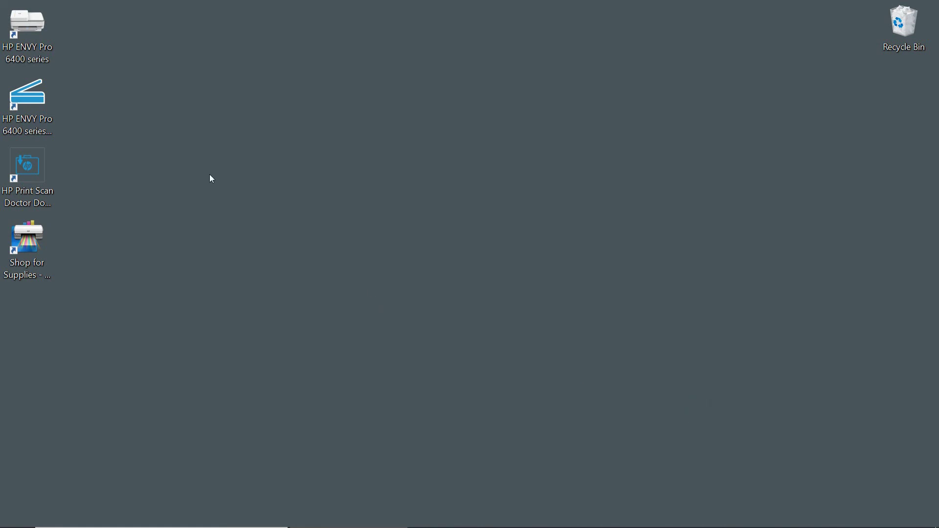
# - Launch HP Printer Assistant from the HP ENVY Pro 6400 series desktop icon
pyautogui.click(39, 52)
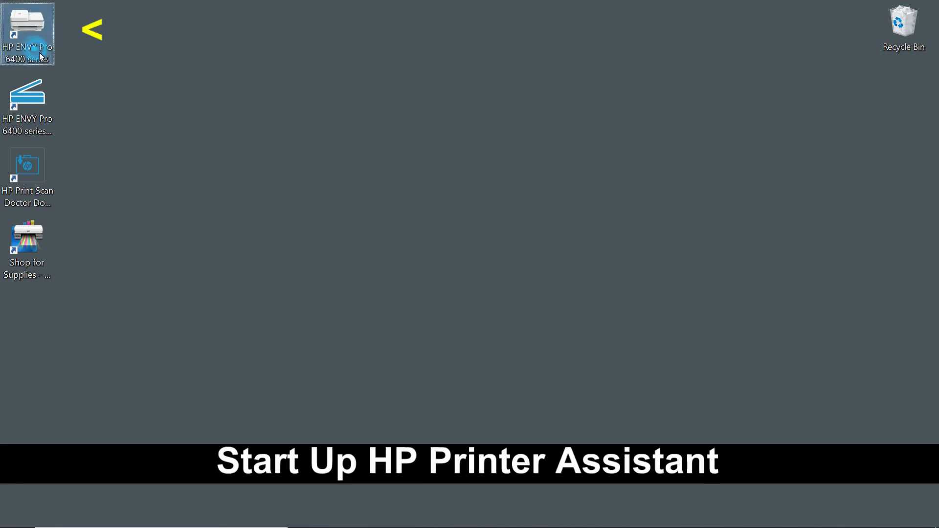
pyautogui.doubleClick(34, 47)
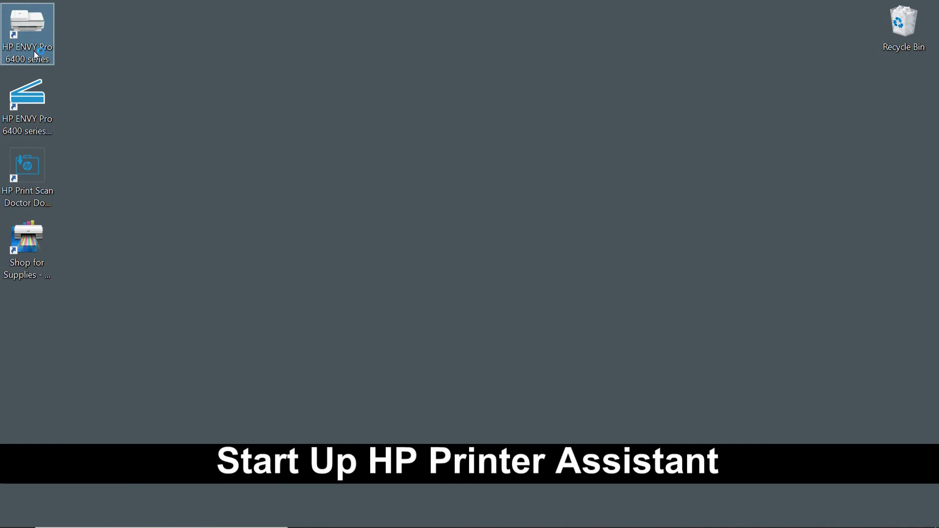